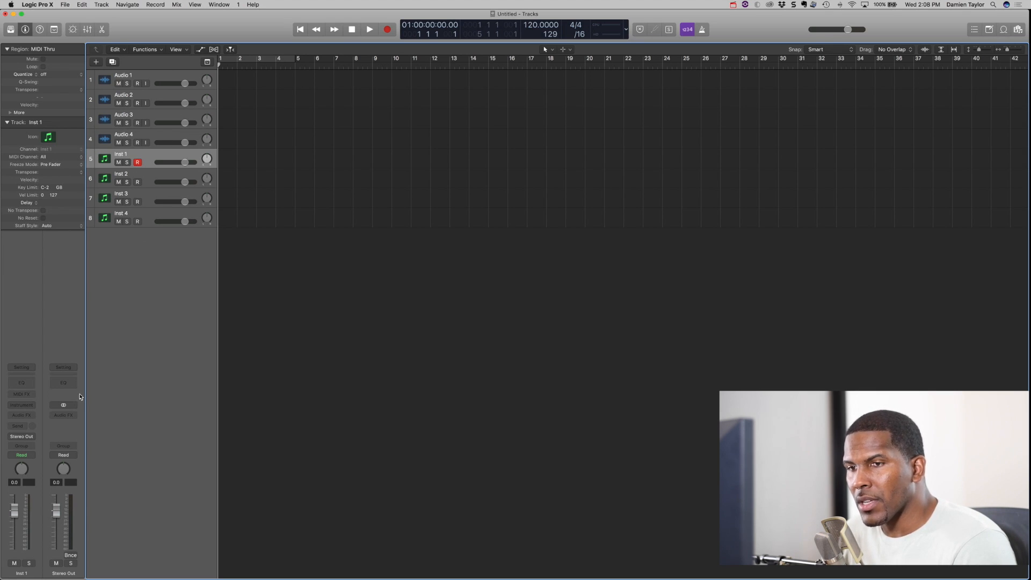
- Load the EXS24 sampler on the Inst 1 track and open its instrument editor beside the plug-in window
left_click(33, 407)
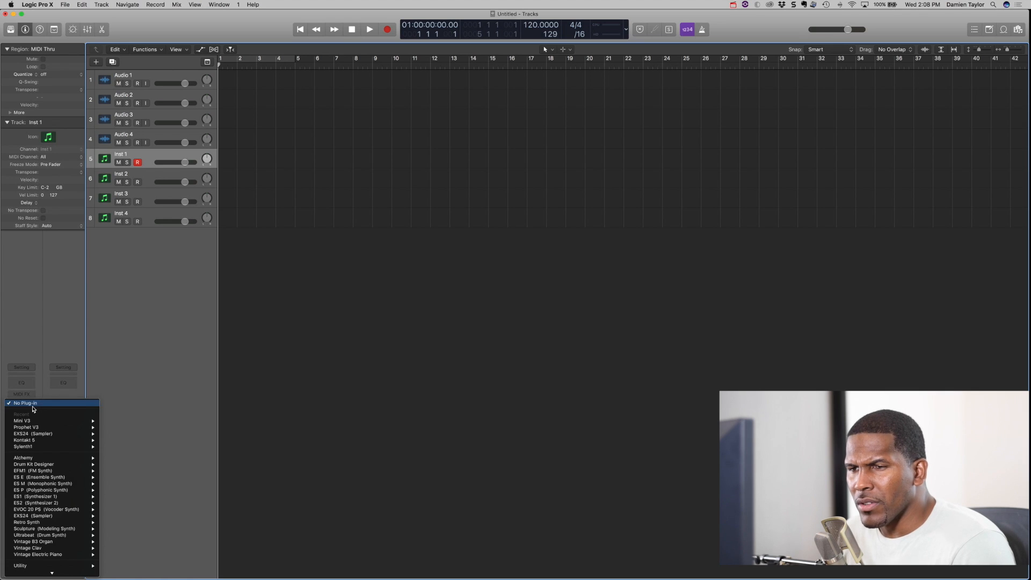
mouse_move(80, 433)
left_click(138, 443)
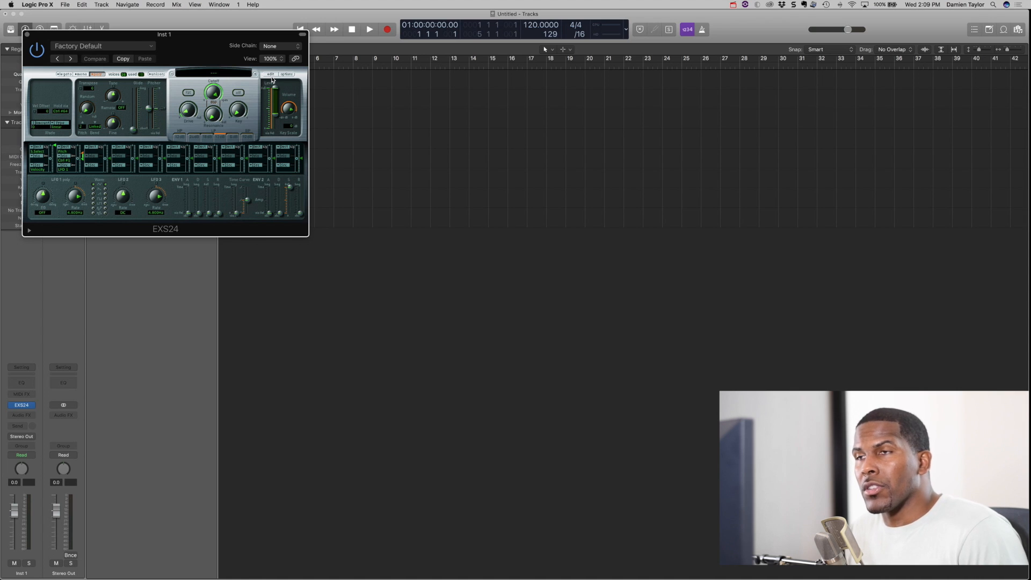
left_click_drag(196, 34, 457, 85)
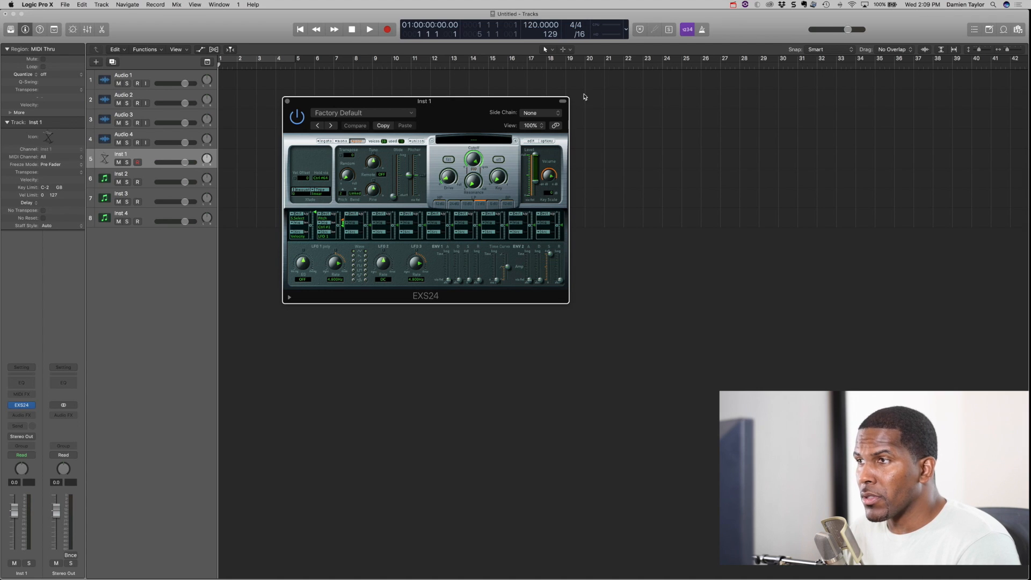
left_click_drag(497, 106, 507, 95)
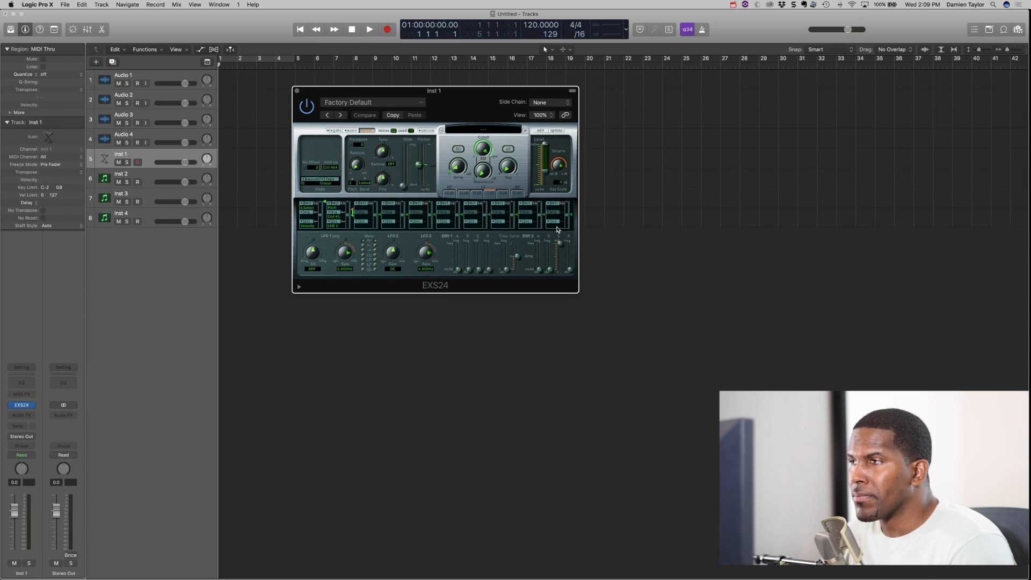
left_click(541, 131)
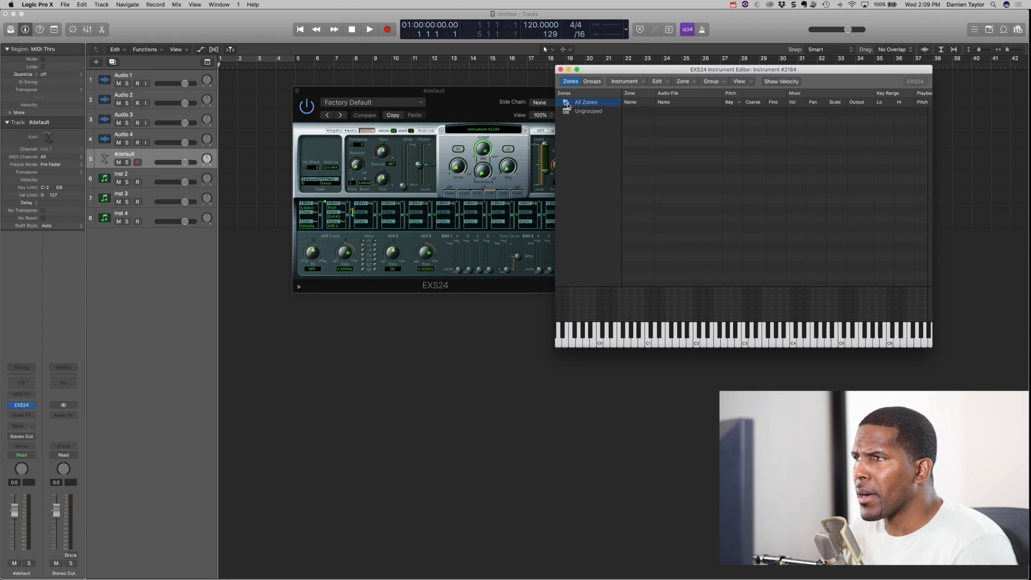
left_click_drag(586, 71, 343, 71)
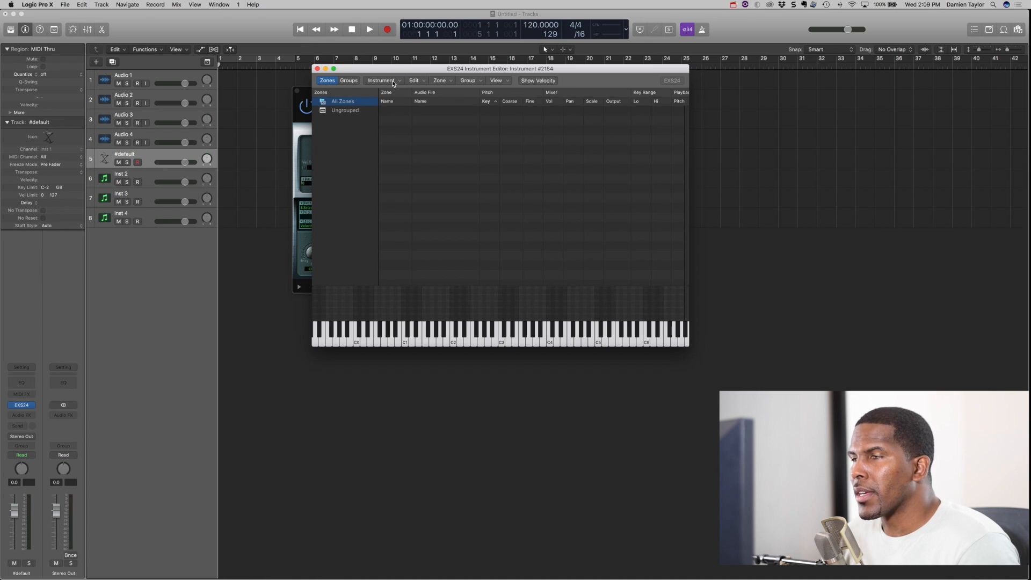
- Start loading multiple samples and browse to Desktop > Master Drums > Monster Machine Drum Kit > Dame 9000 > Dame 9000 Stereo
left_click(441, 80)
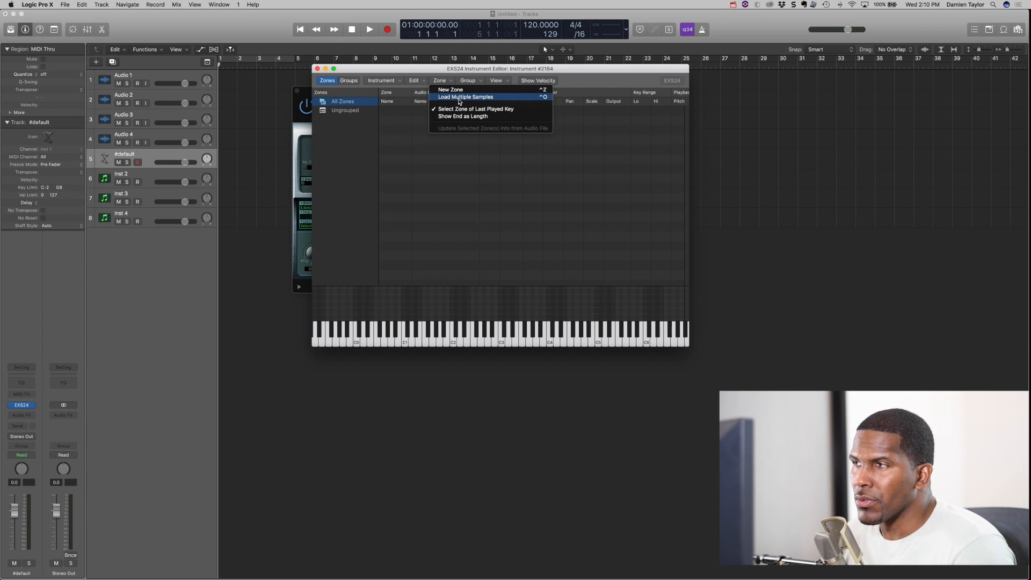
left_click(459, 98)
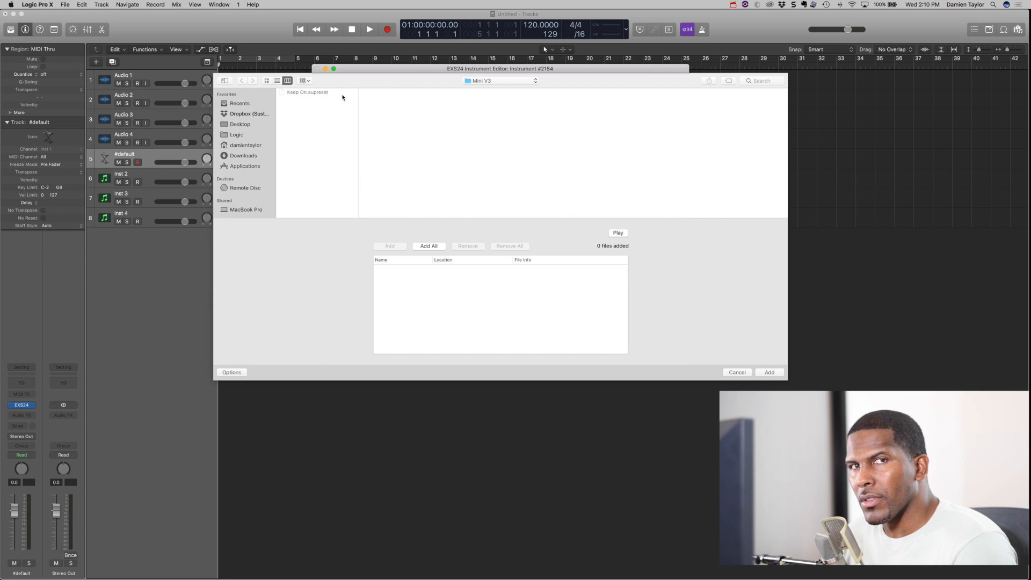
left_click(240, 124)
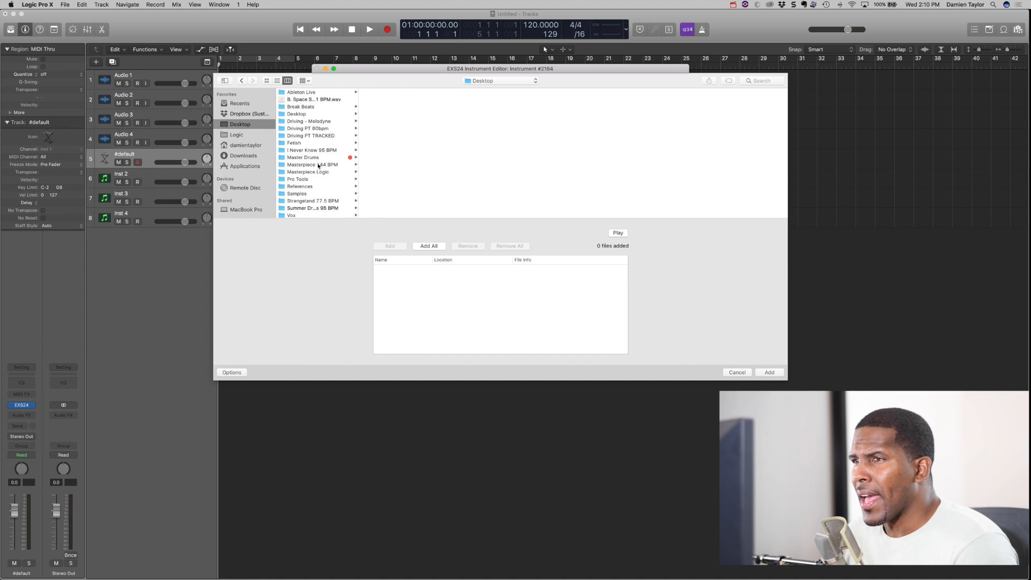
left_click(321, 158)
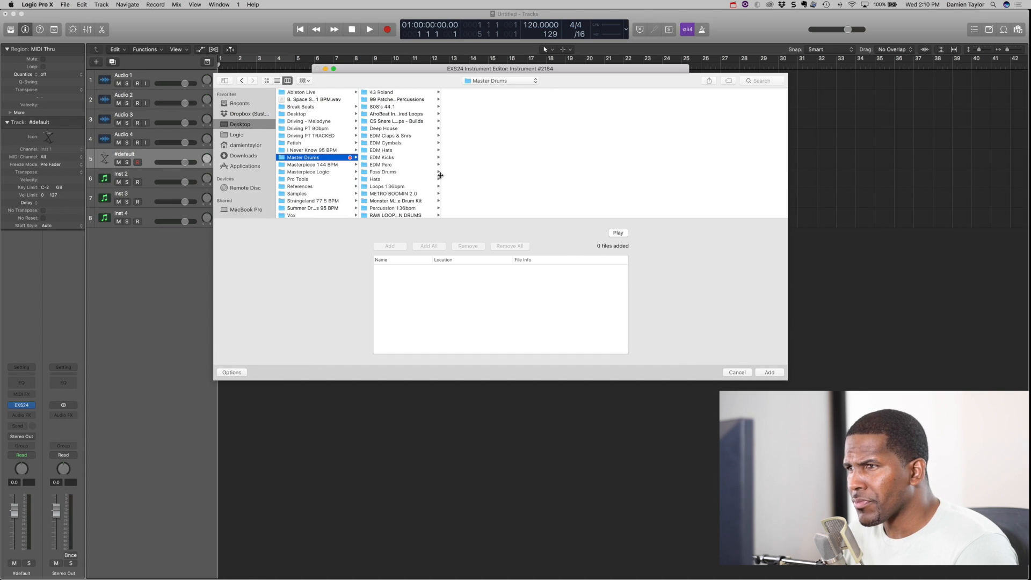
left_click_drag(440, 175, 518, 175)
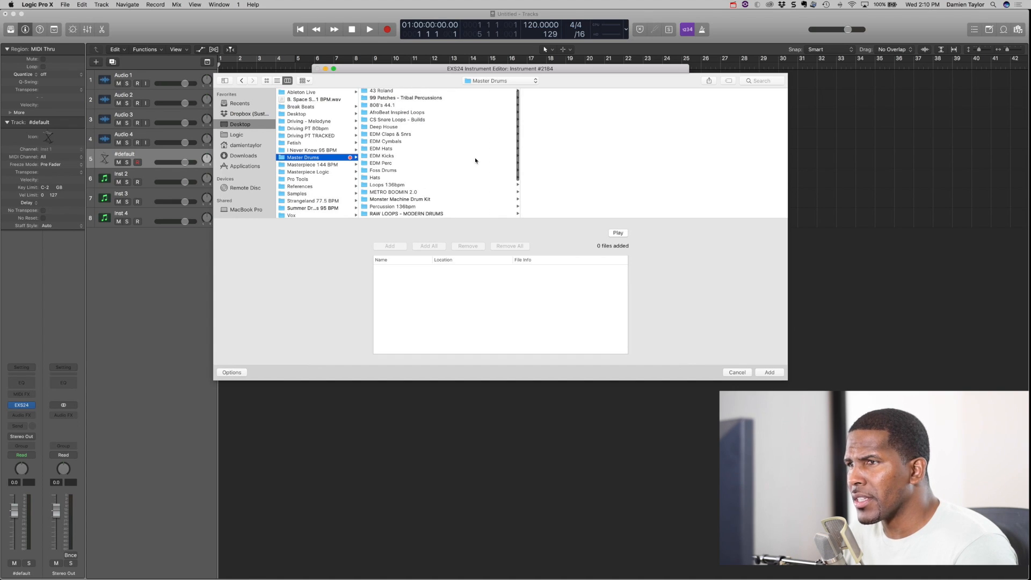
scroll(476, 160, "down", 2)
left_click(414, 182)
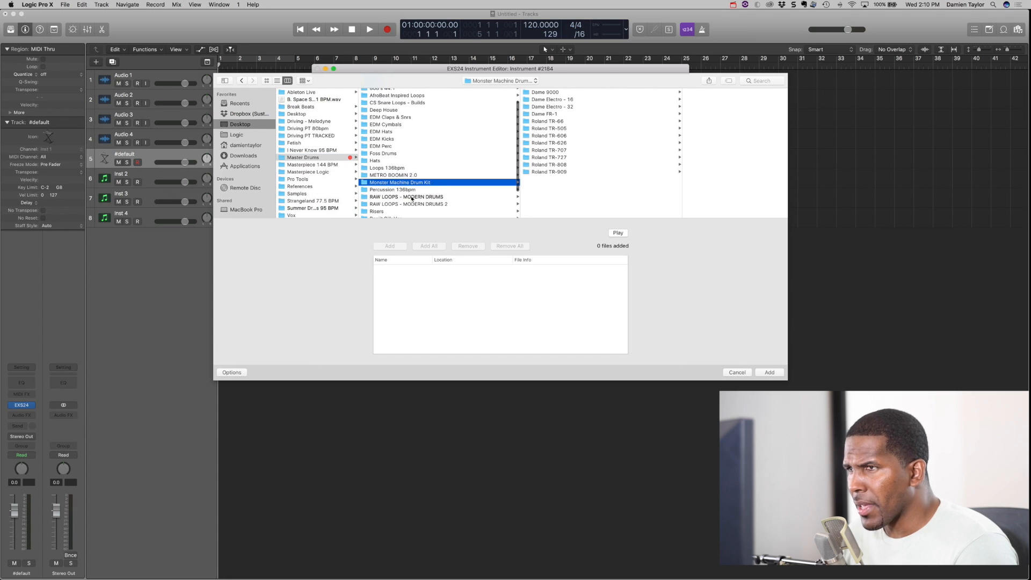
left_click(566, 93)
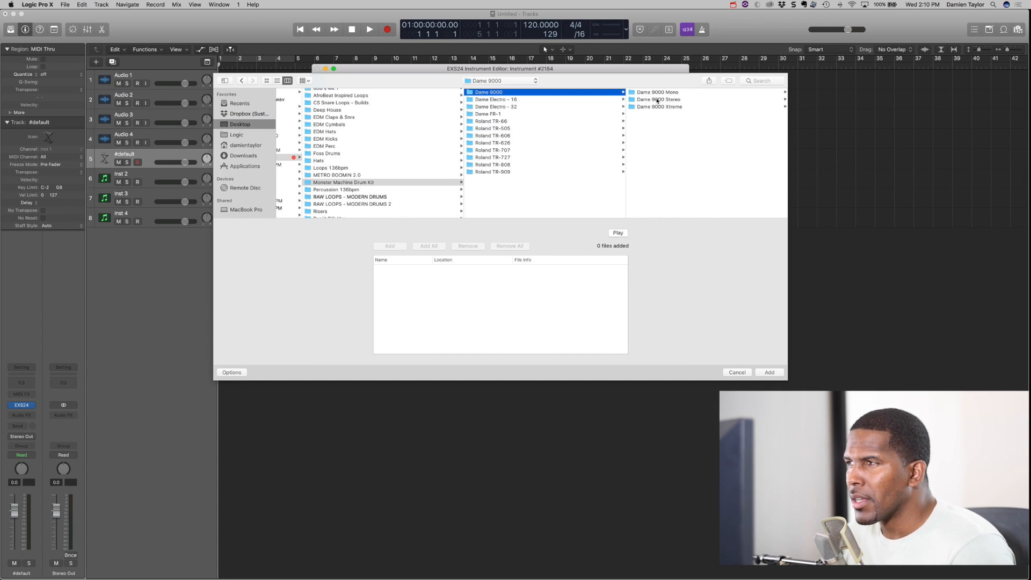
left_click(656, 99)
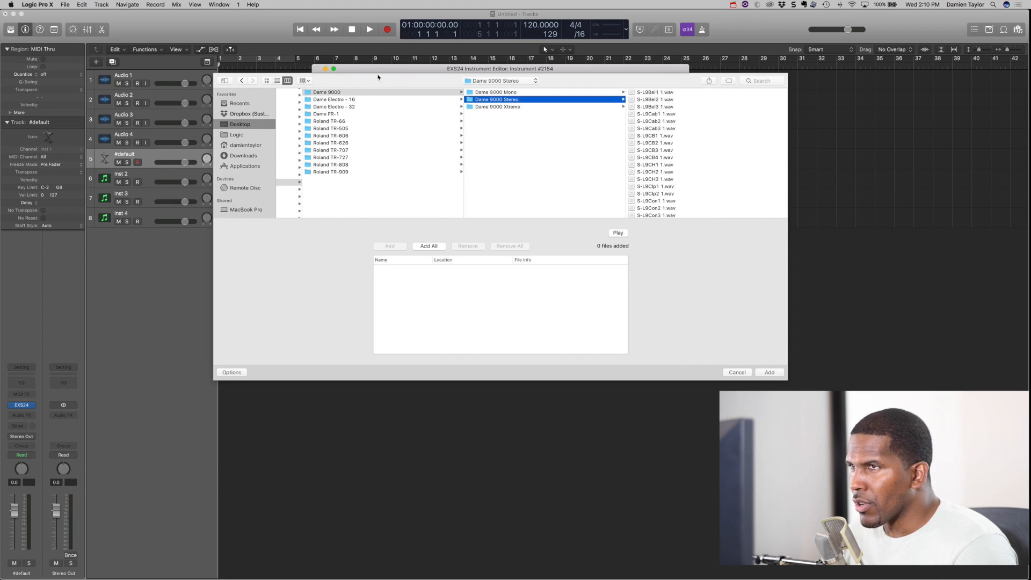
- Audition the Dame 9000 Stereo samples one after another, from S-L9Bel1 1.wav through S-L9Tom9 1.wav
left_click(676, 93)
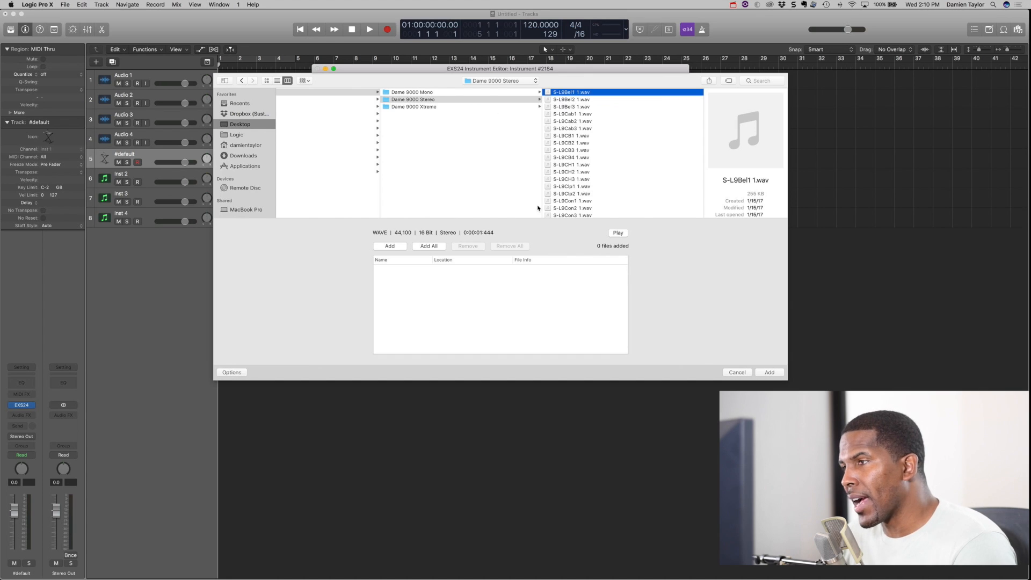
left_click(619, 233)
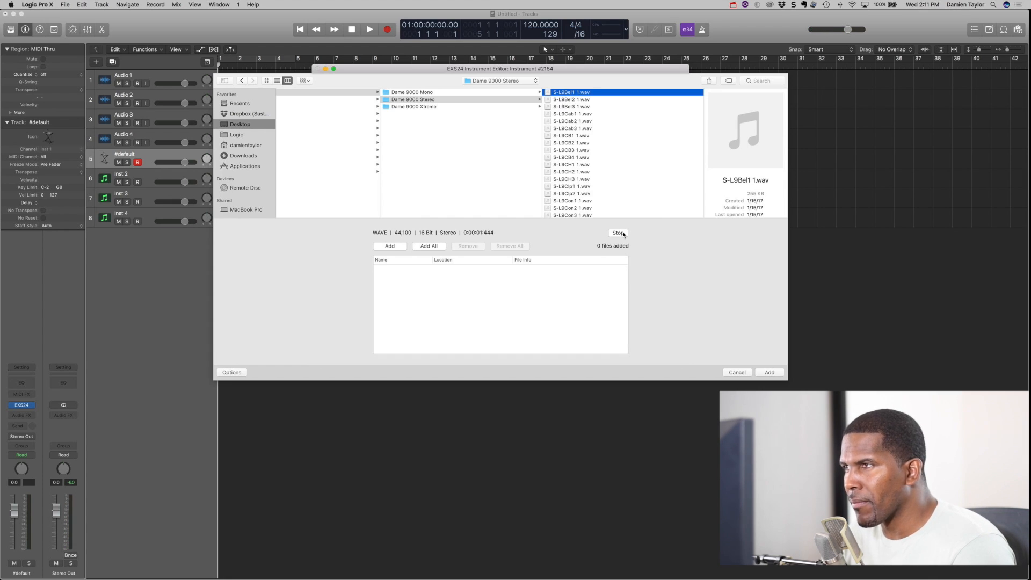
key("Down")
key("Down")
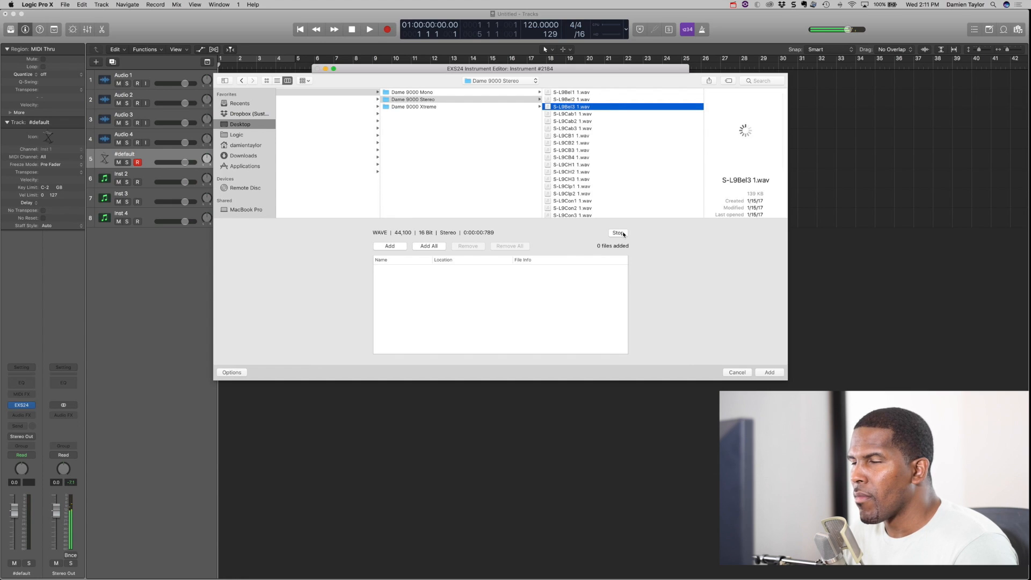
key("Down")
key("Down")
key("Down")
key("Down")
key("Down")
key("Down")
key("Down")
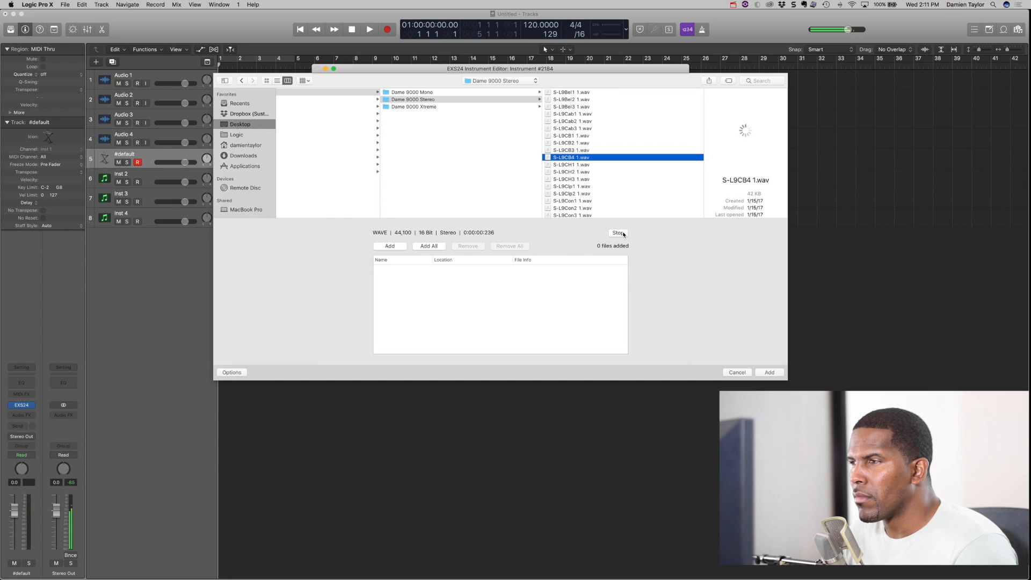
key("Down")
key("Down")
key("Down")
key("Down")
key("Down")
key("Down")
key("Down")
key("Down")
key("Down")
key("Down")
key("Down")
key("Down")
key("Down")
key("Down")
key("Down")
key("Down")
key("Down")
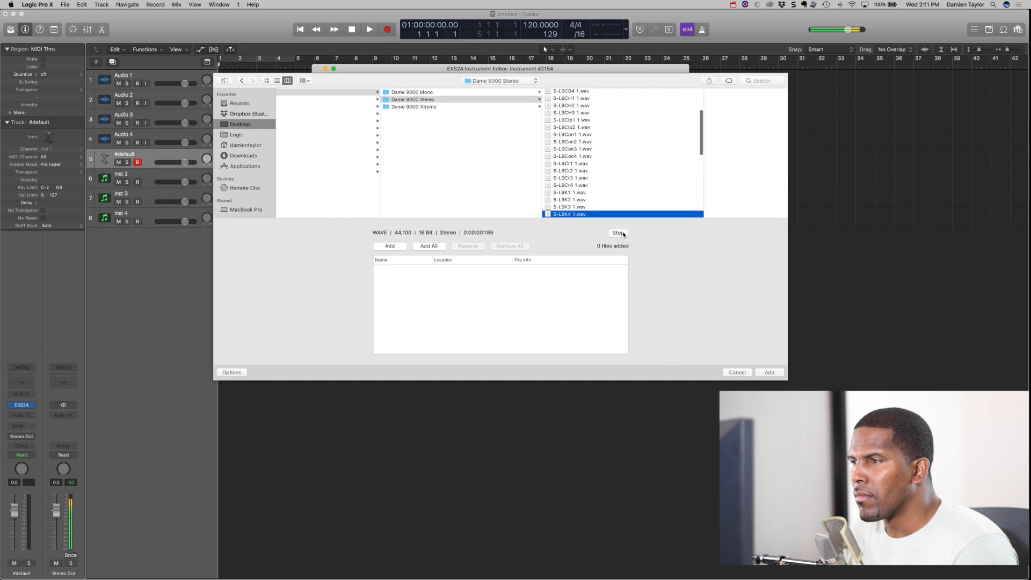
key("Down")
key("Down")
key("Down")
key("Down")
key("Down")
key("Down")
key("Down")
key("Down")
key("Down")
key("Down")
key("Down")
key("Down")
key("Down")
key("Down")
key("Down")
key("Down")
key("Down")
key("Down")
key("Down")
key("Down")
key("Down")
key("Down")
key("Down")
key("Down")
key("Down")
key("Down")
key("Down")
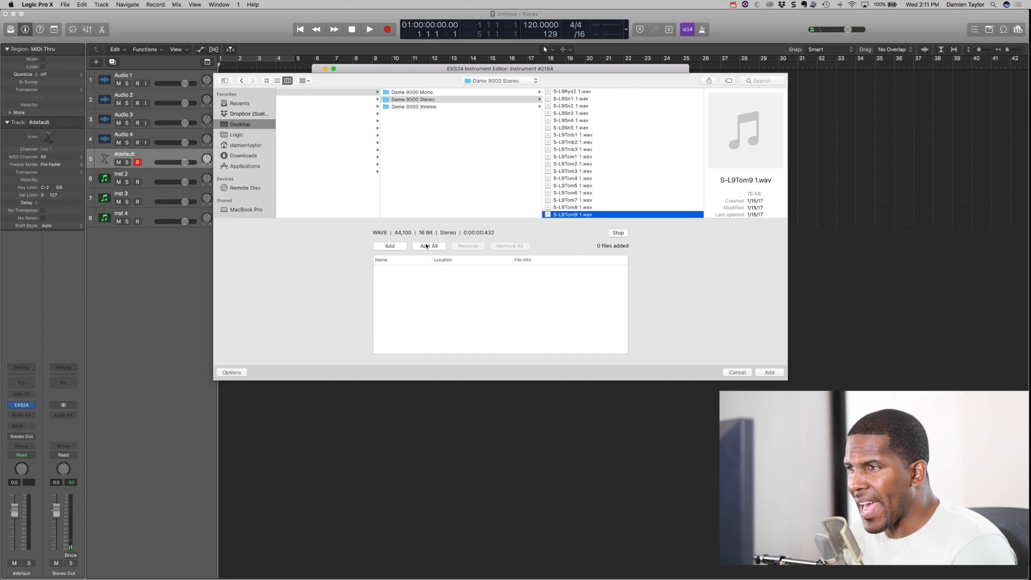
left_click(615, 158)
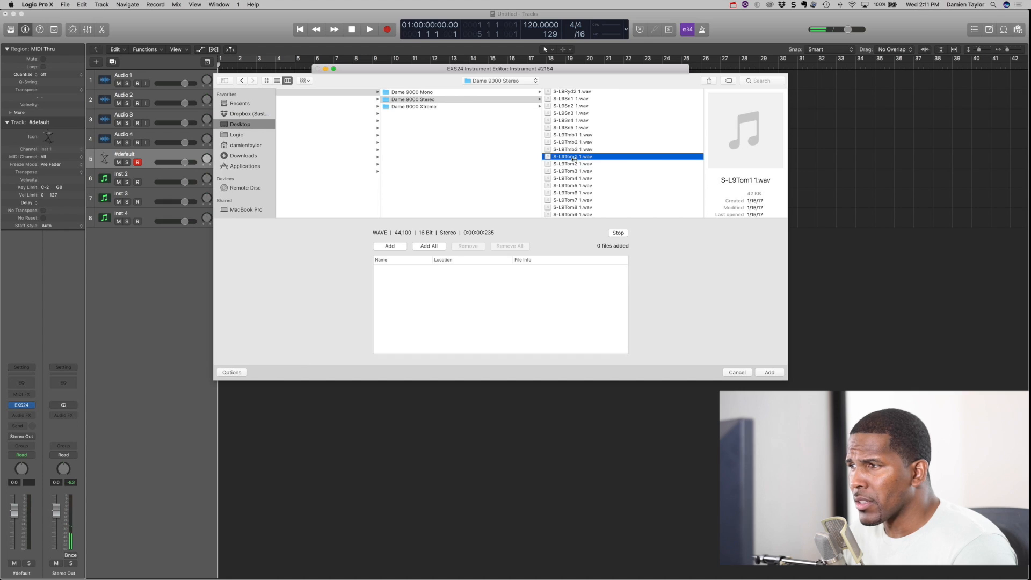
- Add S-L9Tom9 1.wav to the load list, followed by all remaining samples in the Dame 9000 Stereo folder
left_click(589, 213)
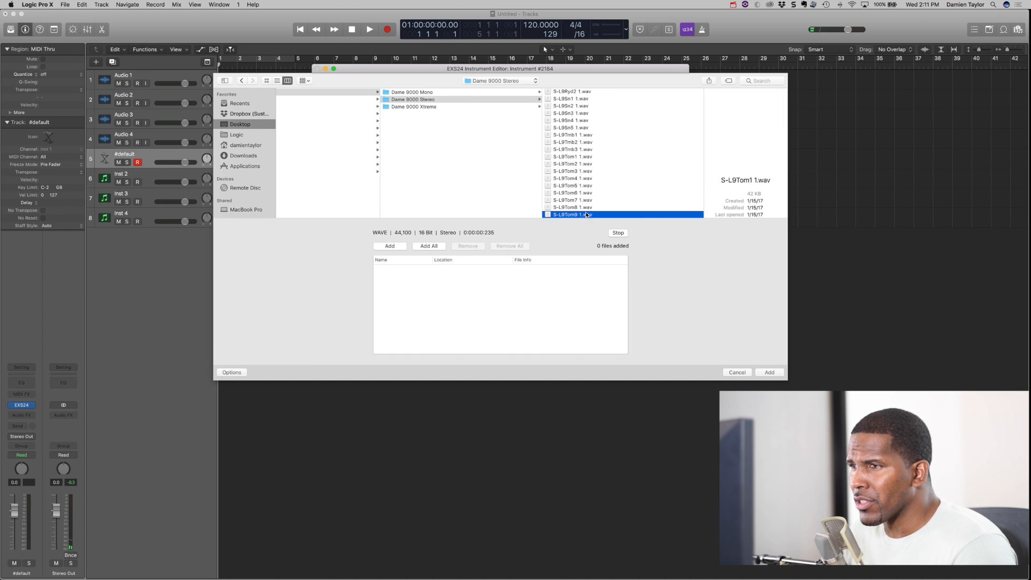
left_click(391, 246)
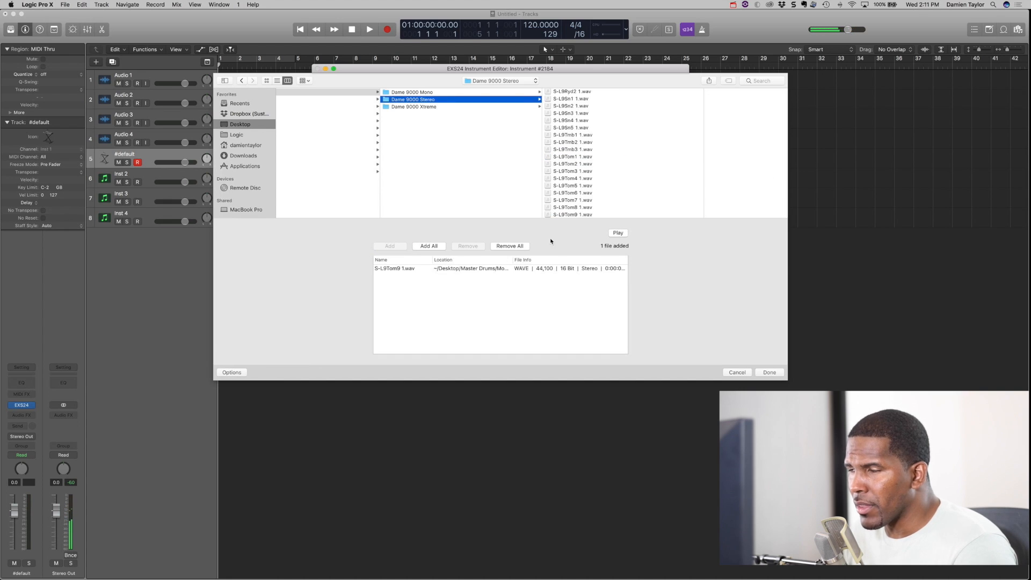
left_click(573, 208)
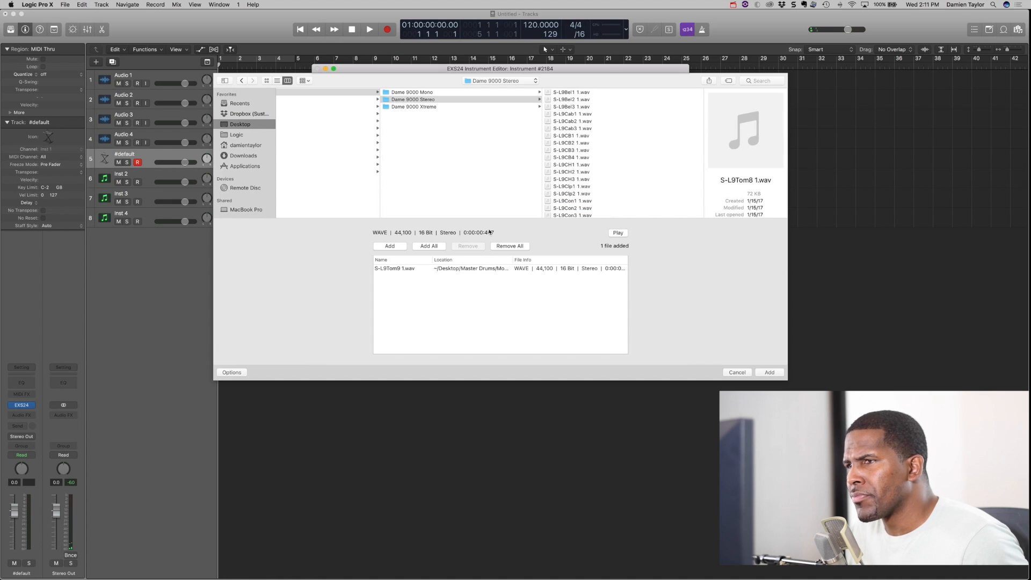
left_click(440, 247)
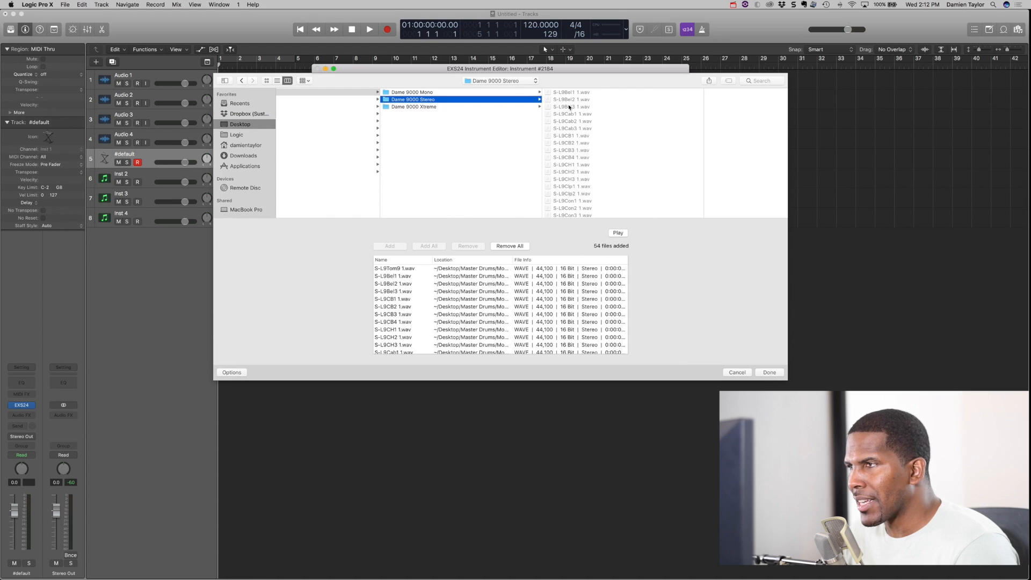
- Map the added samples as contiguous zones one note wide starting at C1, and test the lowest mapped keys
left_click(769, 372)
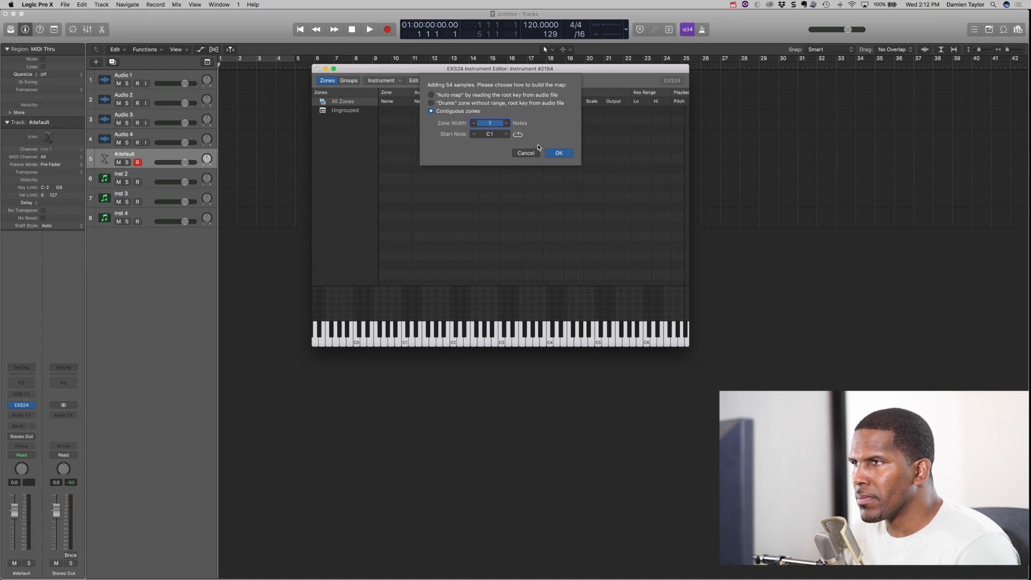
left_click(564, 155)
left_click(403, 339)
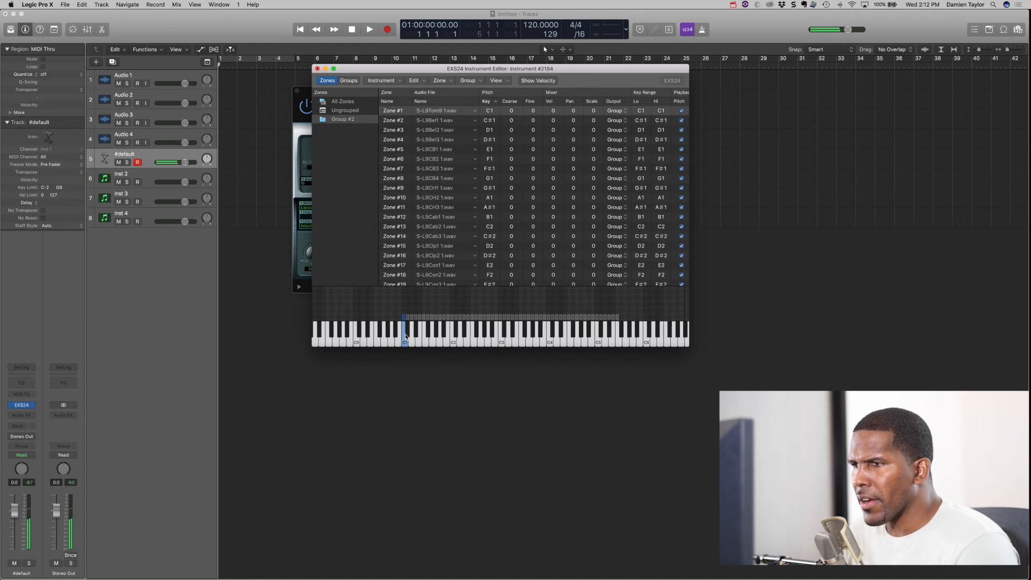
left_click(406, 330)
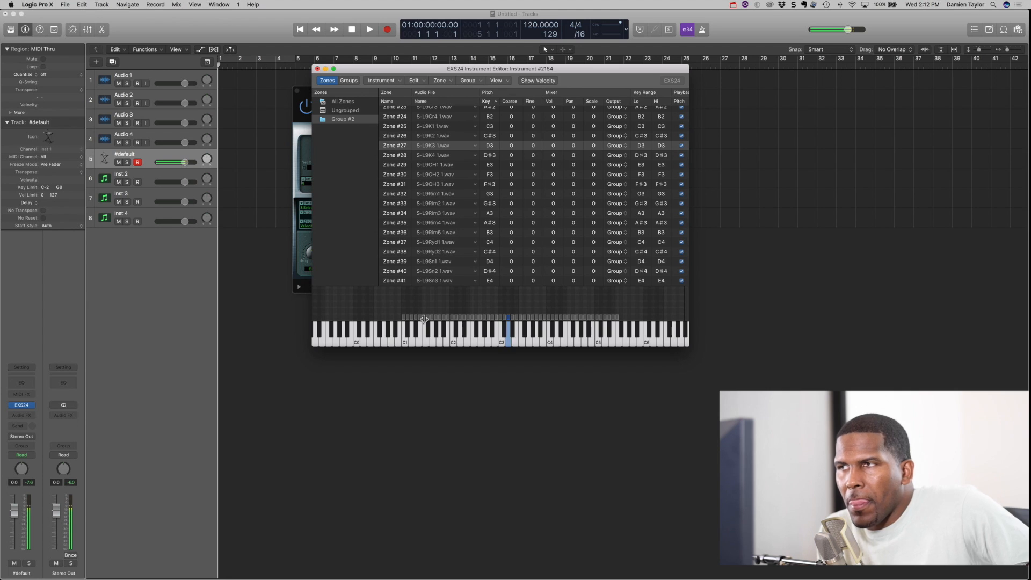
- Try layering the kit by copying all zones and pasting duplicates onto the same keys
left_click_drag(385, 297, 633, 313)
key("super+a")
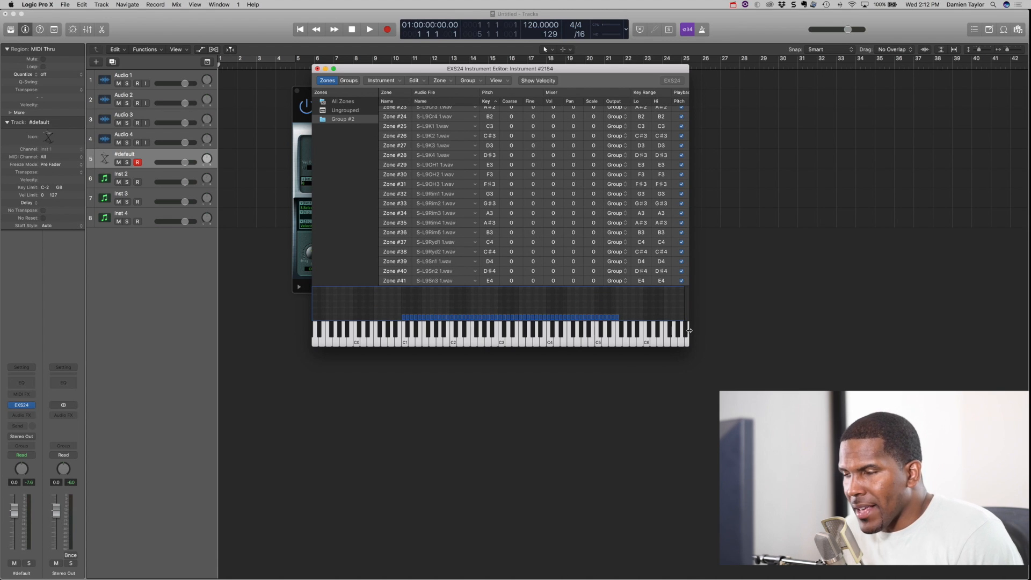
key("super+c")
key("super+v")
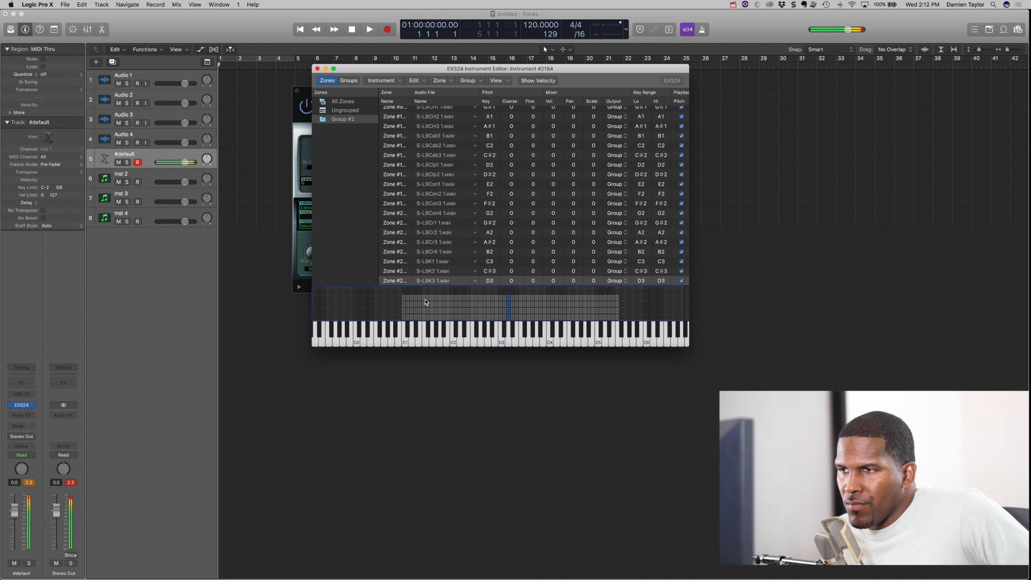
- Select all zones and stack duplicate copies of them over their original key ranges
left_click_drag(387, 293, 635, 312)
left_click(634, 312)
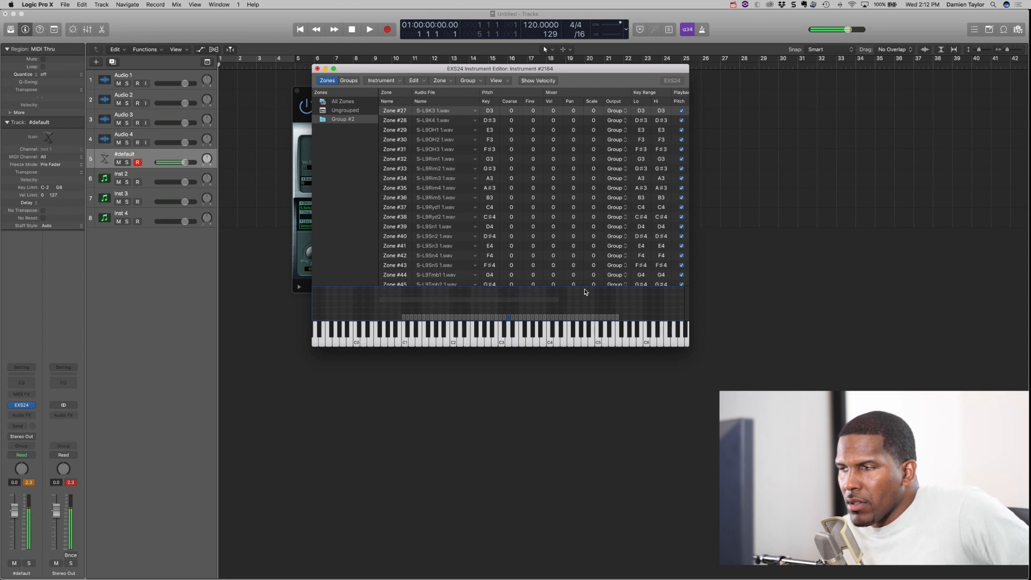
key("super+a")
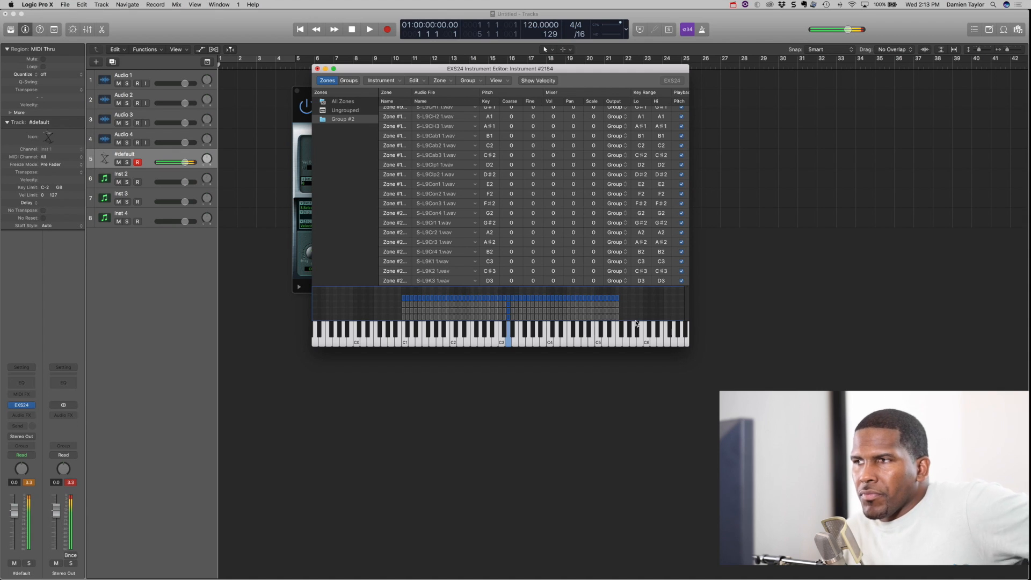
left_click(375, 307)
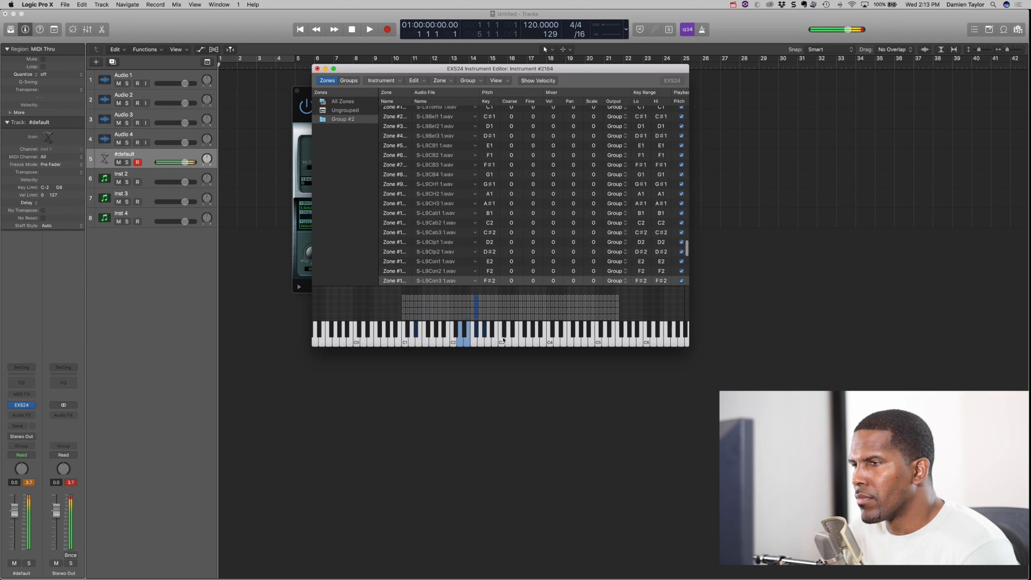
- Save the sampler instrument as "Dame 9000" in the Sampler Instruments folder and close the instrument editor and EXS24 window
left_click(390, 83)
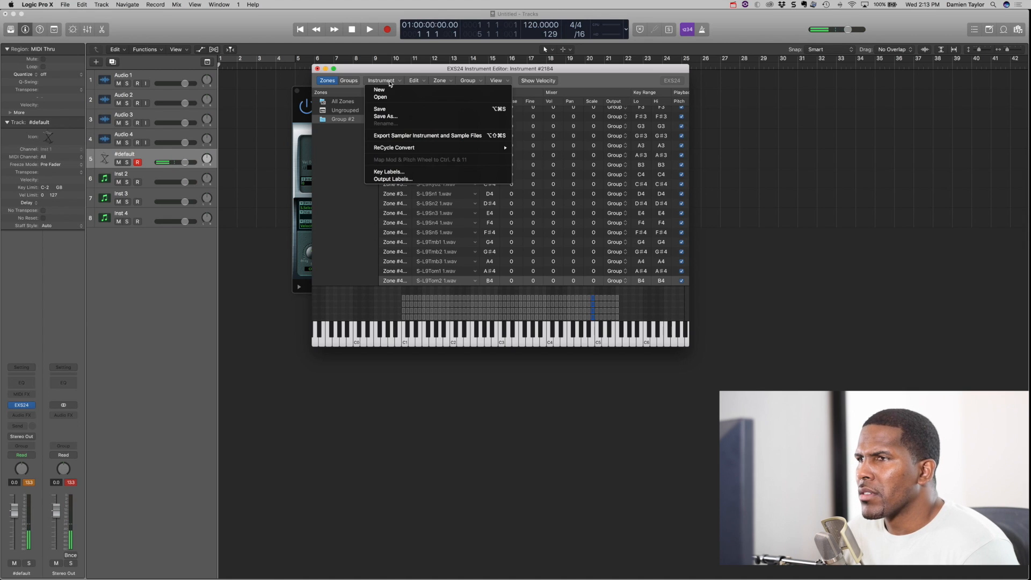
left_click(551, 179)
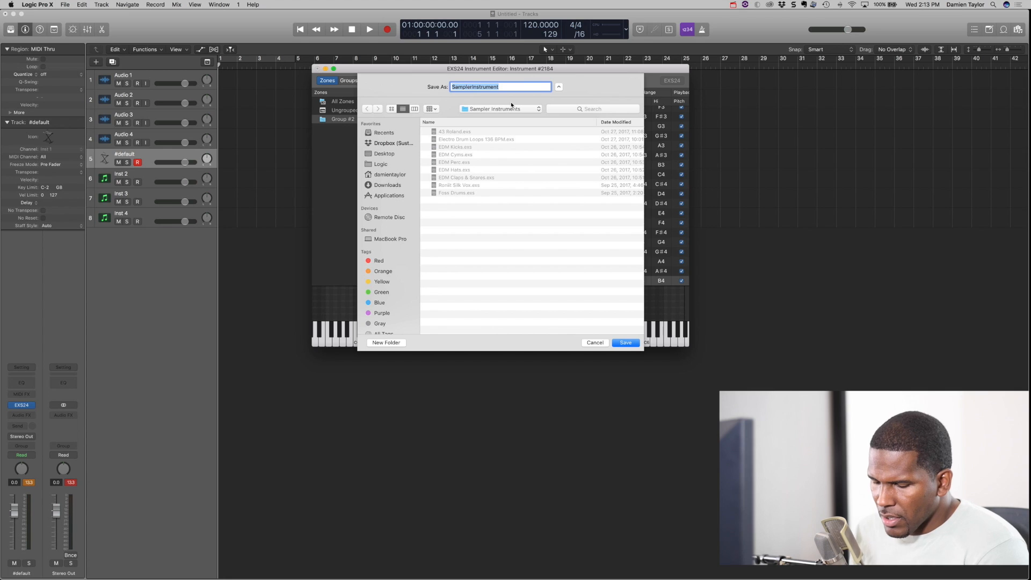
type("Dame 9000")
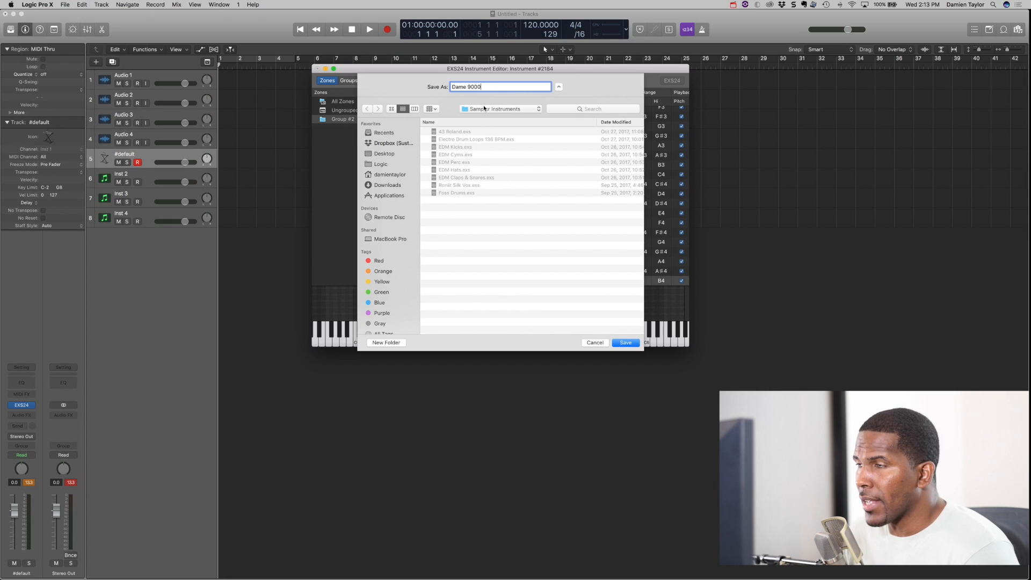
left_click(624, 343)
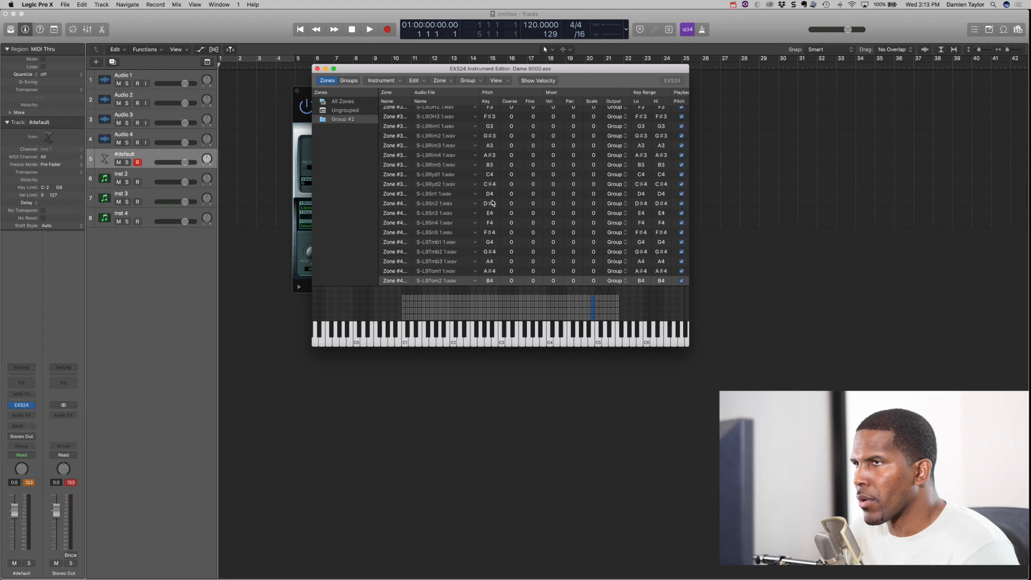
left_click(317, 69)
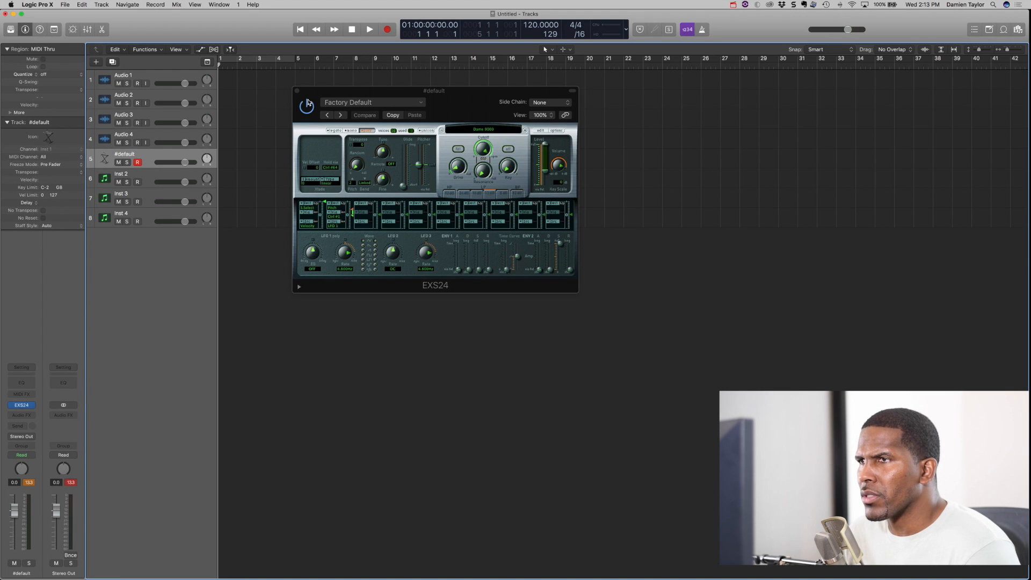
left_click(298, 92)
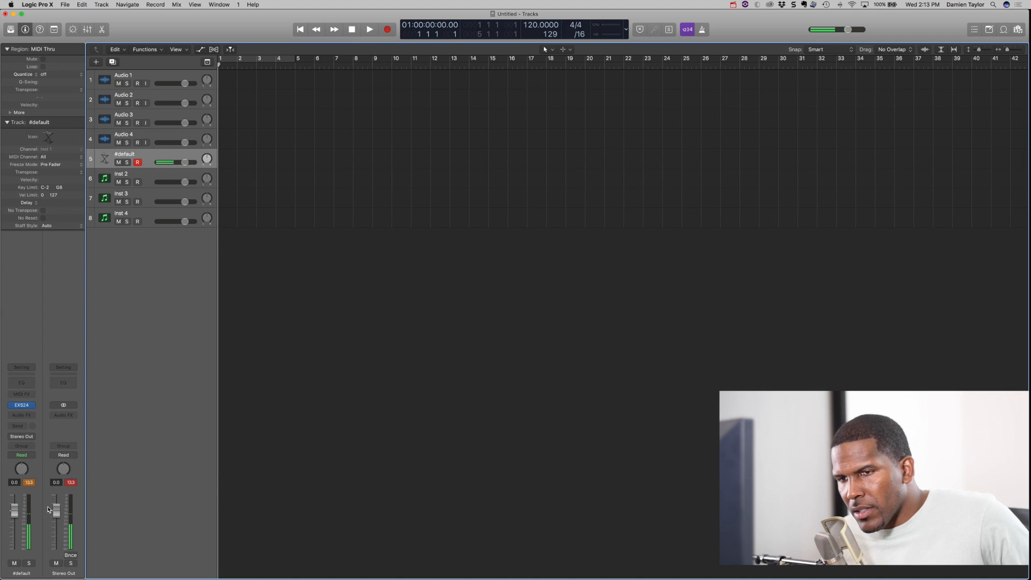
- Clear the peak level reading and lower the volume of all audio and instrument tracks together to -6.0 dB in the mixer
left_click(29, 483)
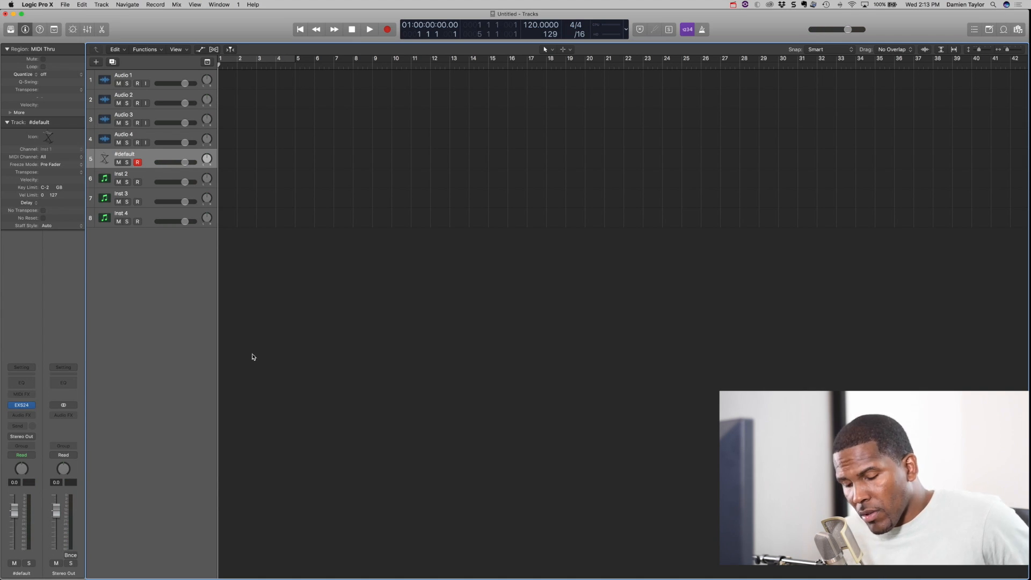
left_click(87, 30)
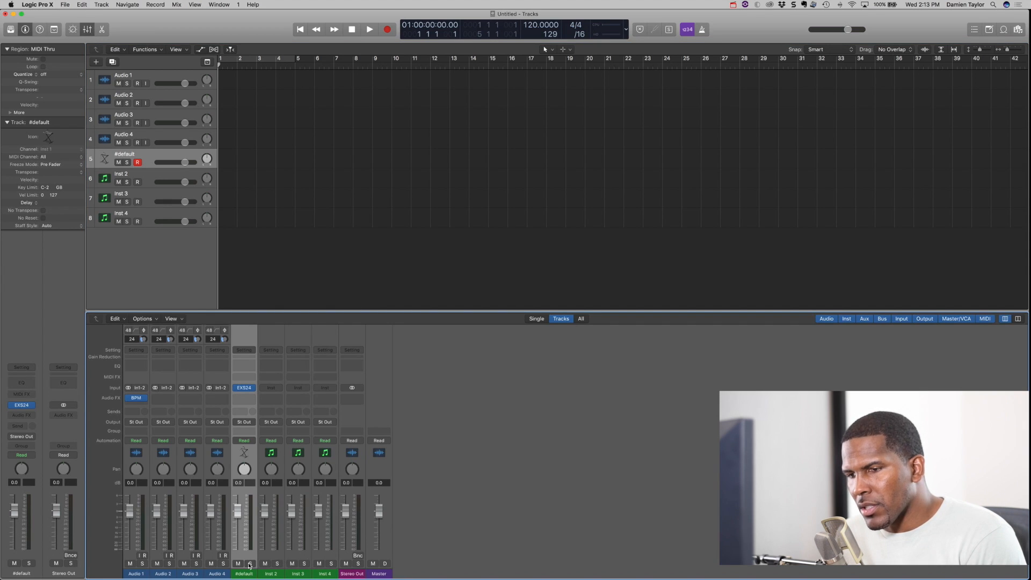
left_click(136, 574)
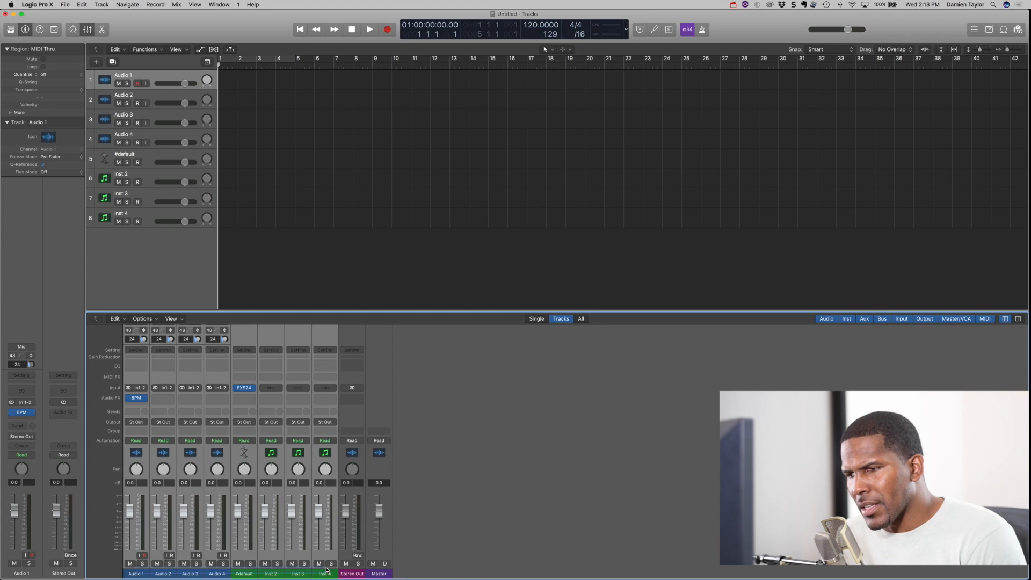
left_click_drag(315, 517, 315, 536)
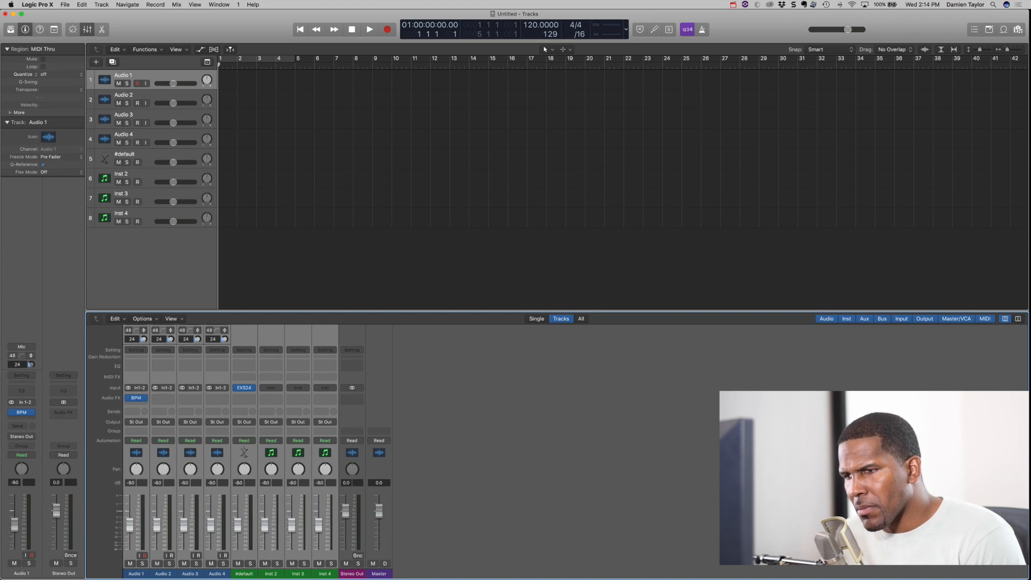
left_click(348, 574)
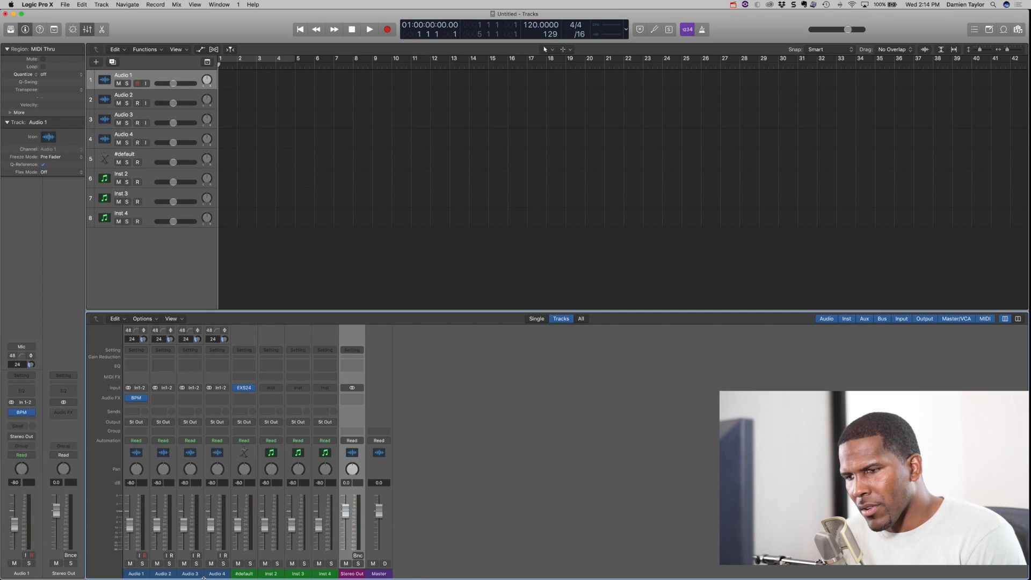
left_click(252, 574)
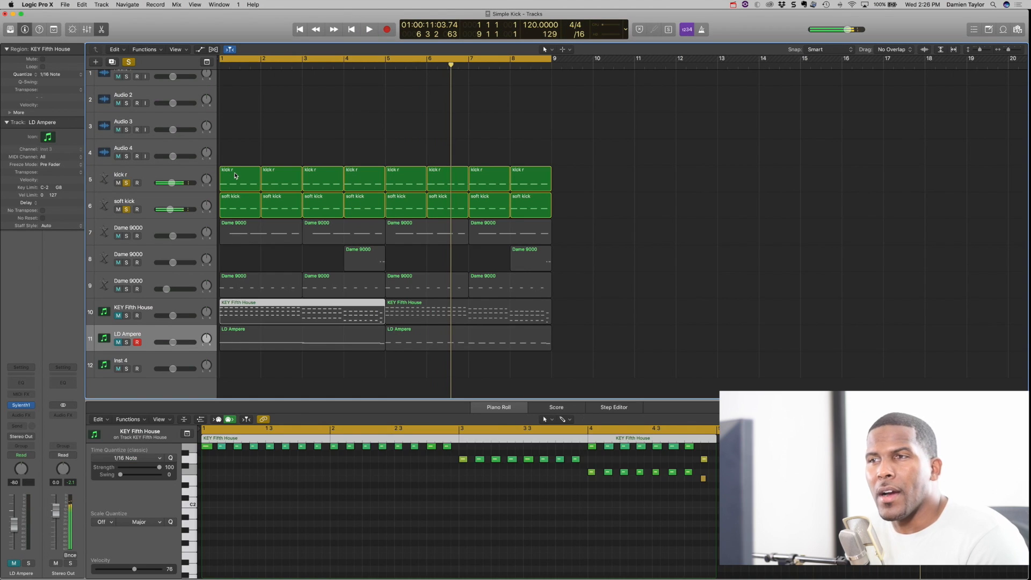
- Select only the first kick r region in the Simple Kick project to view its notes in the Piano Roll
left_click(236, 160)
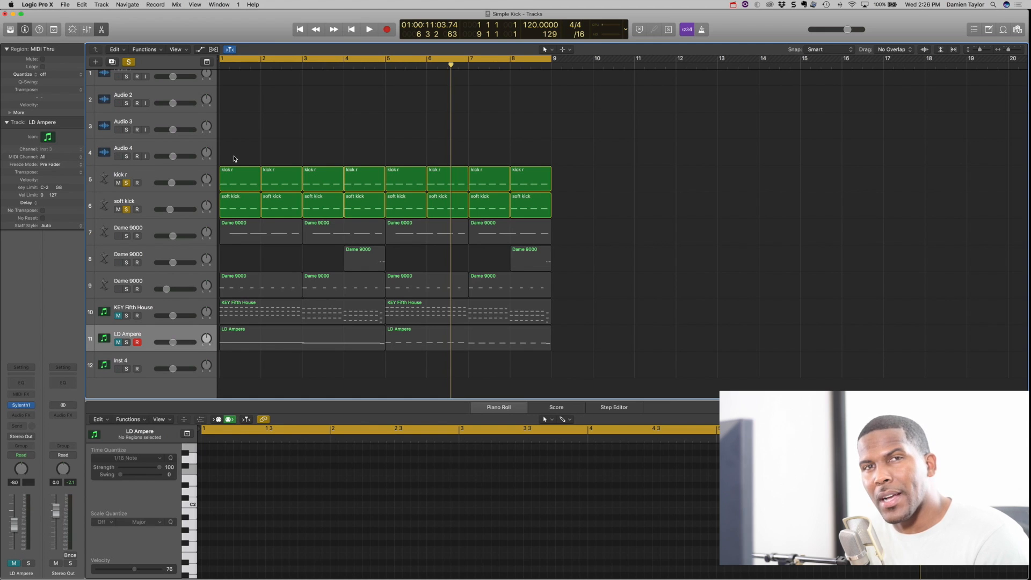
left_click(245, 188)
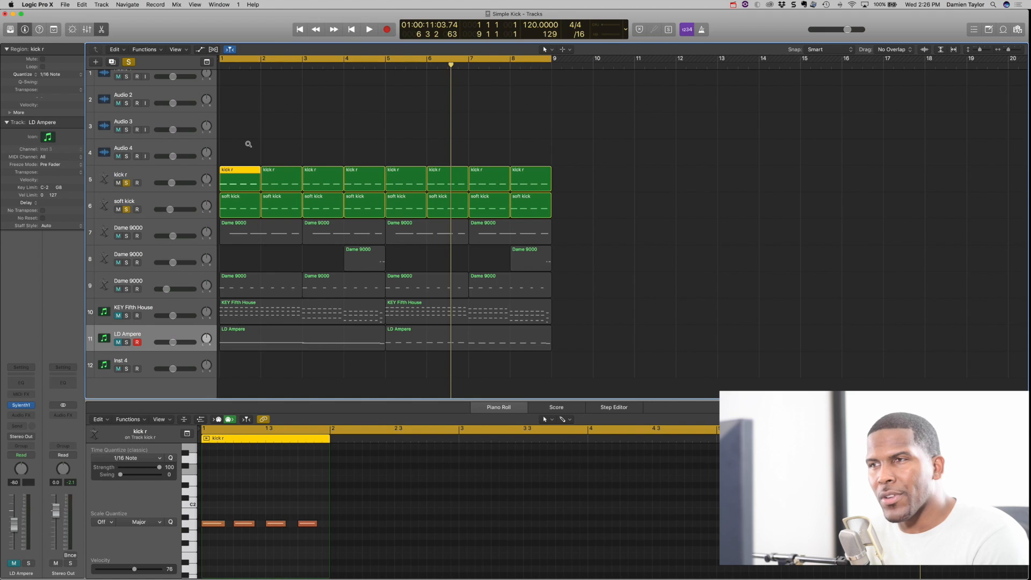